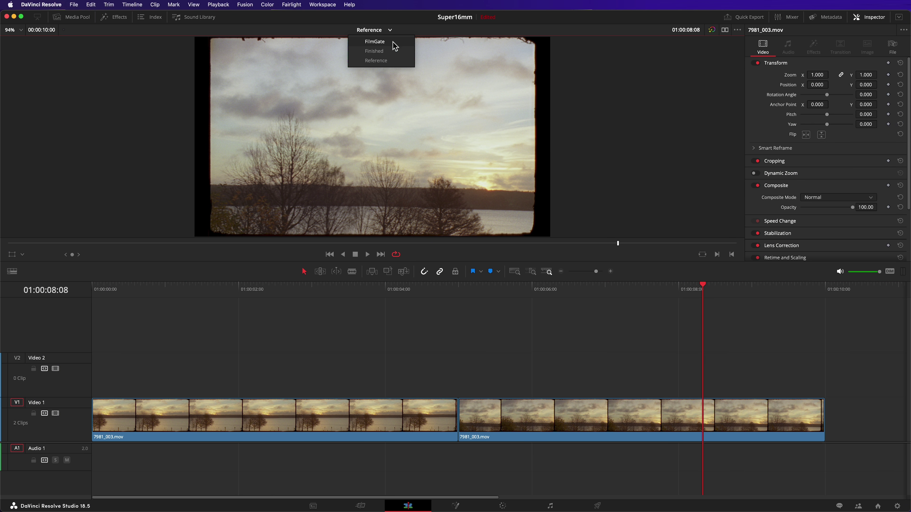
Step: On the FilmGate timeline, drop a Fusion Composition onto Video 2 and stretch it across both waterfall clips
{"action": "left_click", "coordinate": [394, 43]}
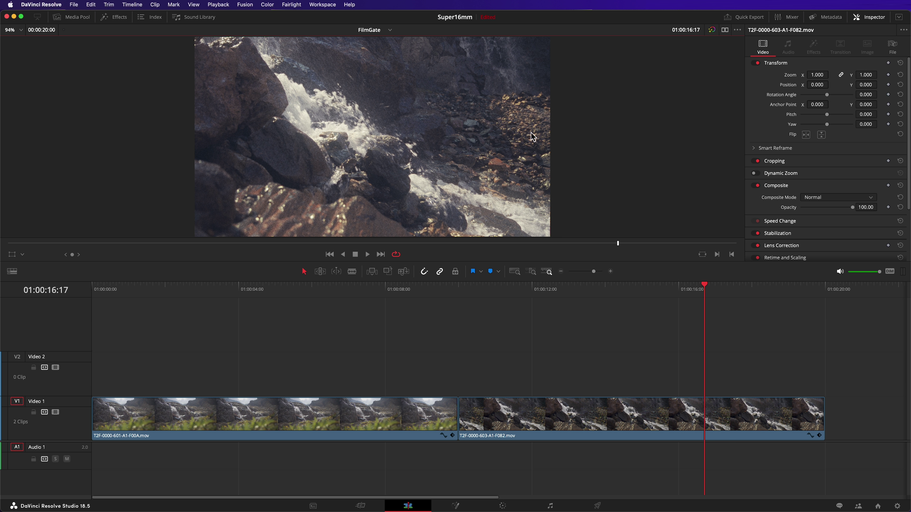
{"action": "left_click", "coordinate": [118, 17]}
{"action": "left_click", "coordinate": [123, 46]}
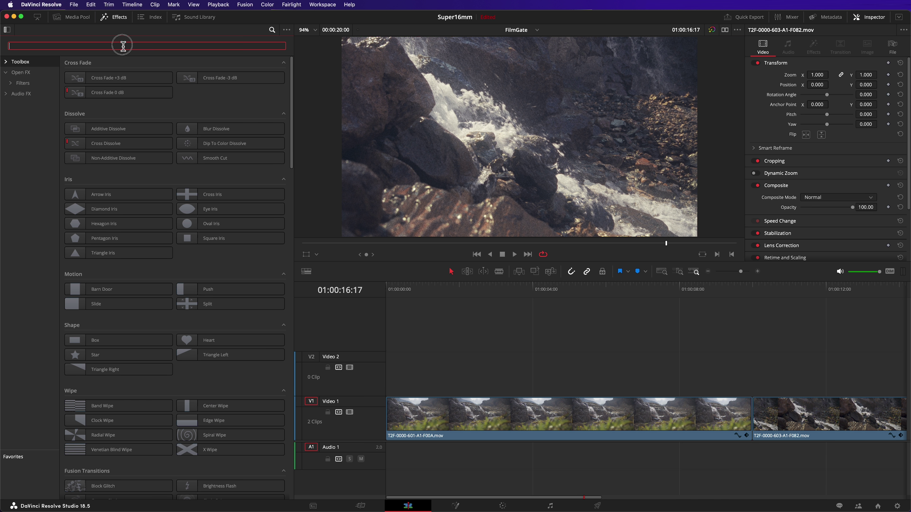
{"action": "type", "text": "Fusion"}
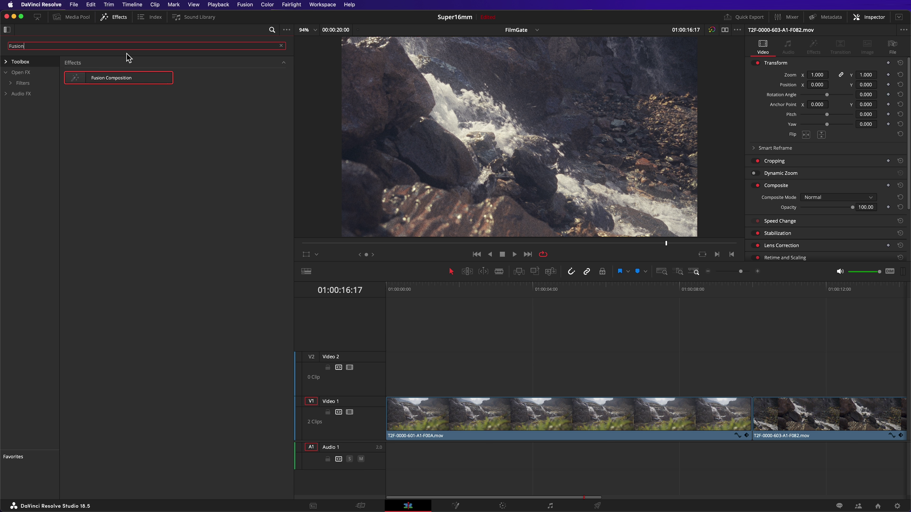
{"action": "left_click_drag", "start_coordinate": [152, 80], "coordinate": [389, 376]}
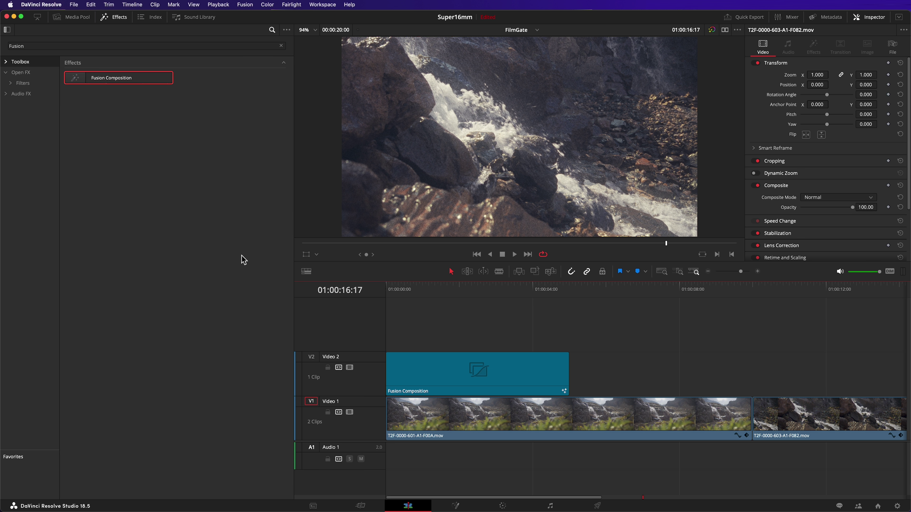
{"action": "left_click", "coordinate": [117, 20]}
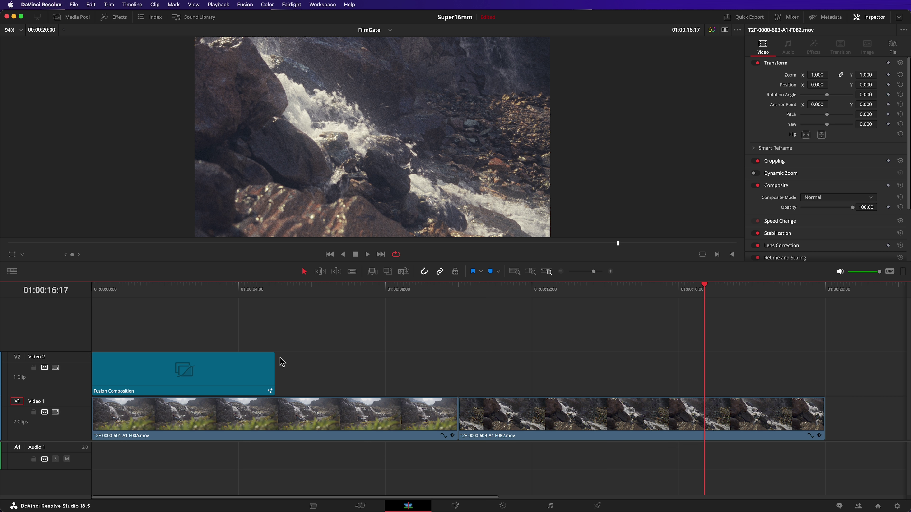
{"action": "left_click_drag", "start_coordinate": [276, 366], "coordinate": [815, 392]}
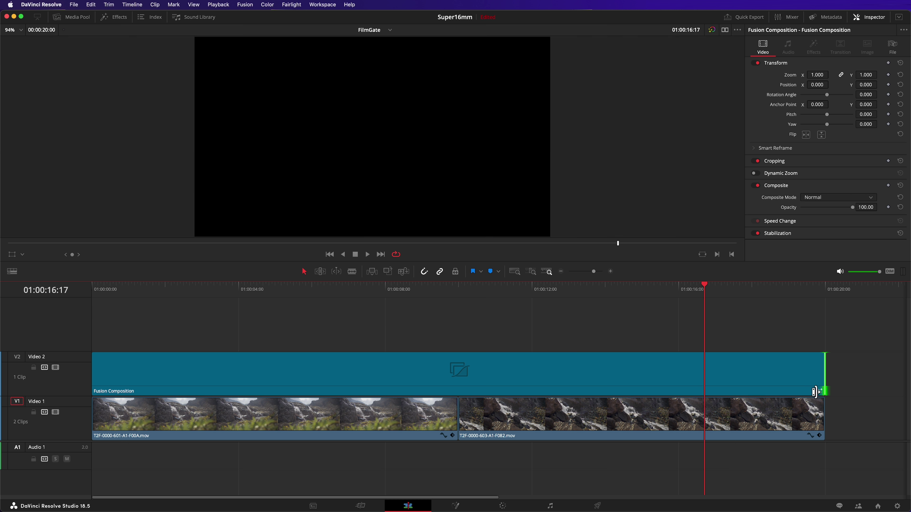
Step: On the Fusion page, add a MediaIn node to the node graph
{"action": "left_click", "coordinate": [458, 506]}
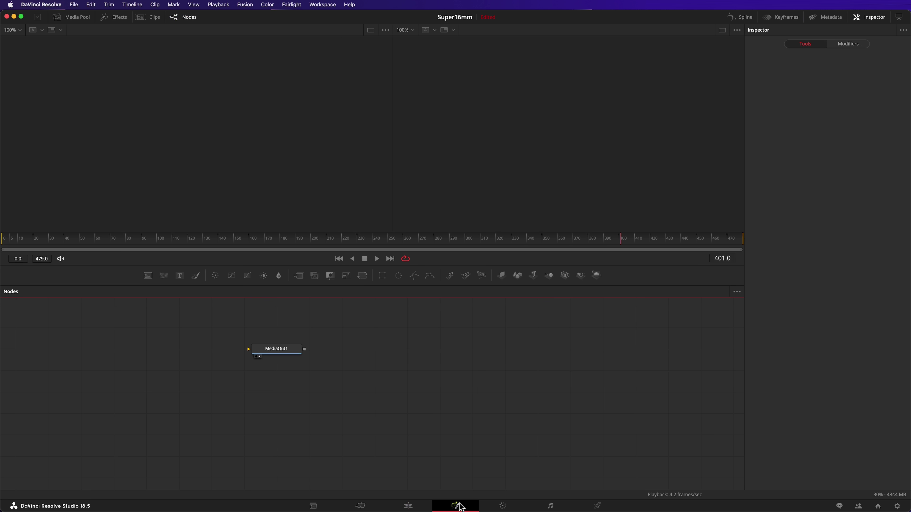
{"action": "left_click_drag", "start_coordinate": [340, 388], "coordinate": [435, 432]}
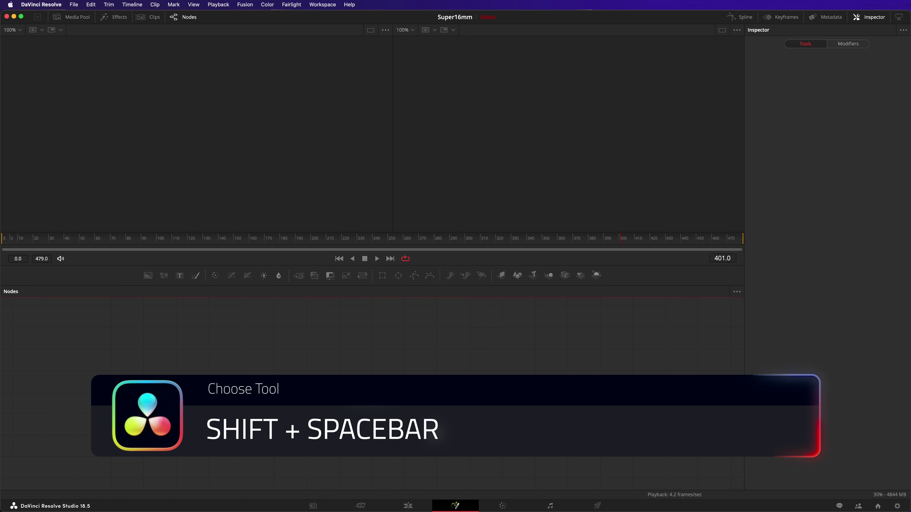
{"action": "key", "text": "shift+space"}
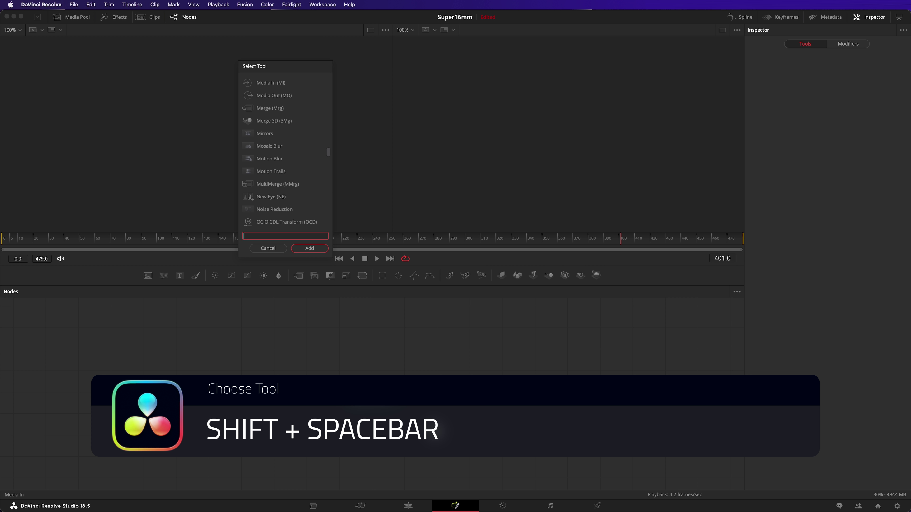
{"action": "type", "text": "Media"}
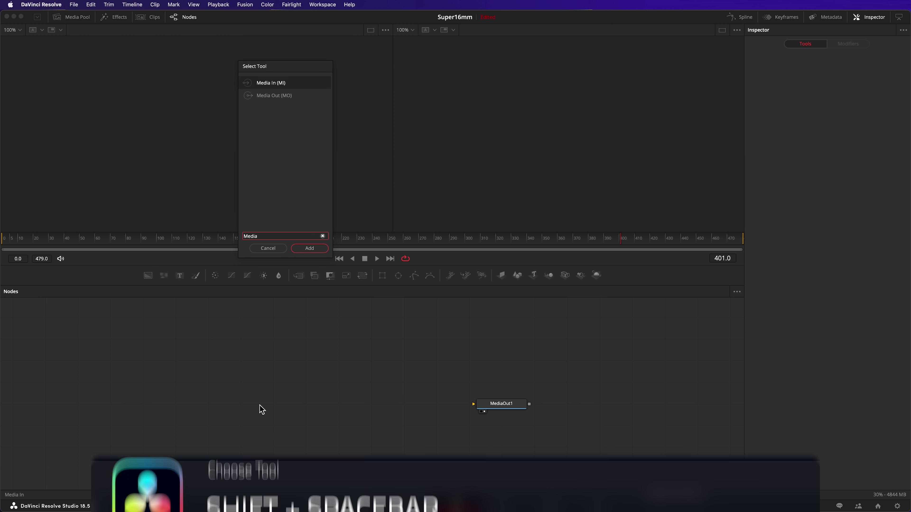
{"action": "key", "text": "Return"}
Step: Line MediaIn1 up with MediaOut1 and set its Media Source to Background
{"action": "left_click_drag", "start_coordinate": [261, 451], "coordinate": [474, 405]}
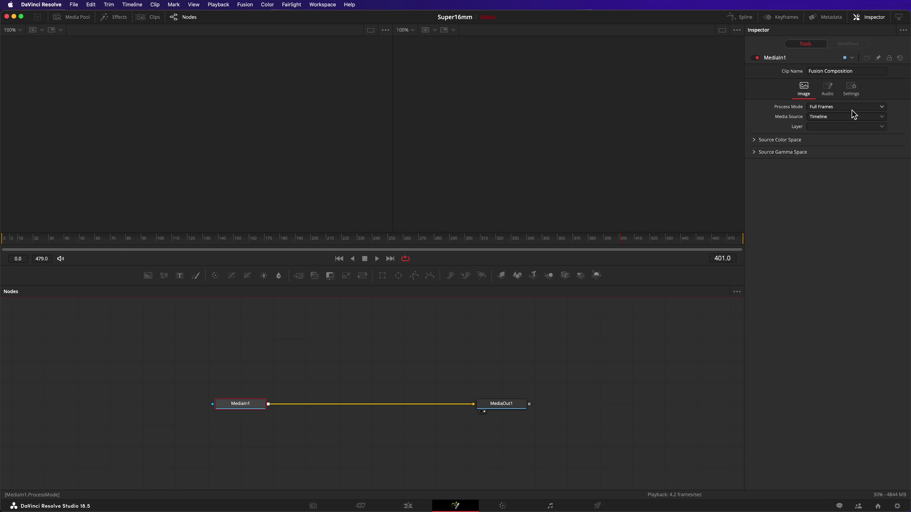
{"action": "left_click", "coordinate": [854, 117]}
{"action": "left_click", "coordinate": [856, 136]}
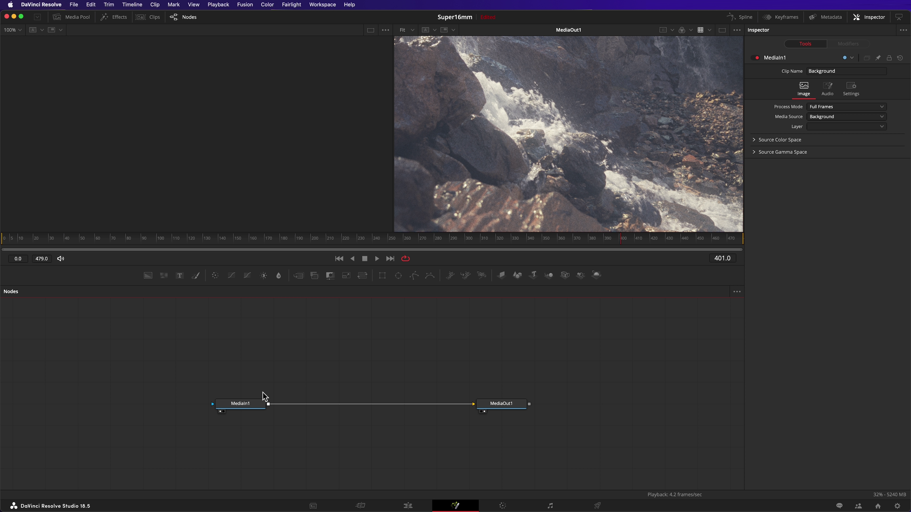
Step: Add a Rectangle mask node and show Rectangle1 in the left viewer
{"action": "left_click", "coordinate": [382, 276]}
{"action": "left_click_drag", "start_coordinate": [292, 381], "coordinate": [379, 325]}
{"action": "key", "text": "1"}
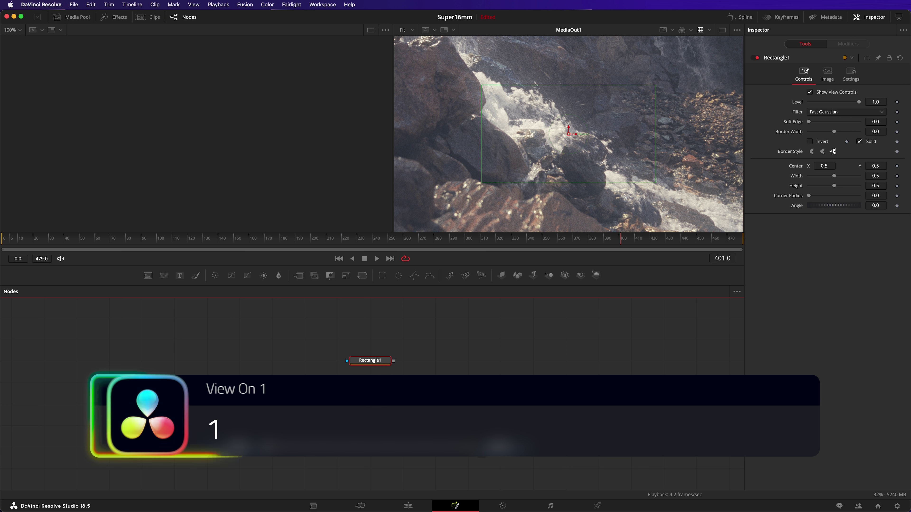
{"action": "scroll", "coordinate": [382, 344], "scroll_direction": "up", "scroll_amount": 3}
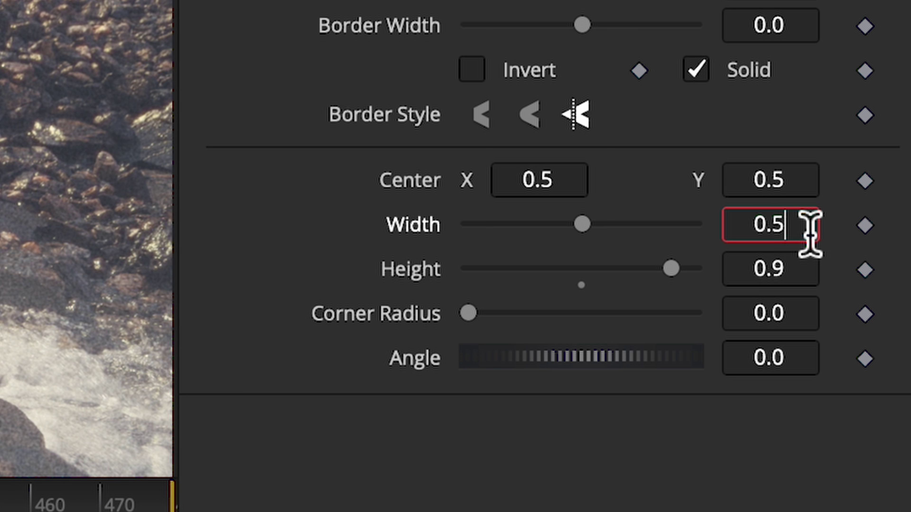
Step: Set Rectangle1's width to .9*1.65/1.78 (0.834269), height 0.9 and corner radius 0.03
{"action": "key", "text": "BackSpace"}
{"action": "key", "text": "BackSpace"}
{"action": "key", "text": "BackSpace"}
{"action": "type", "text": ".9*1.65"}
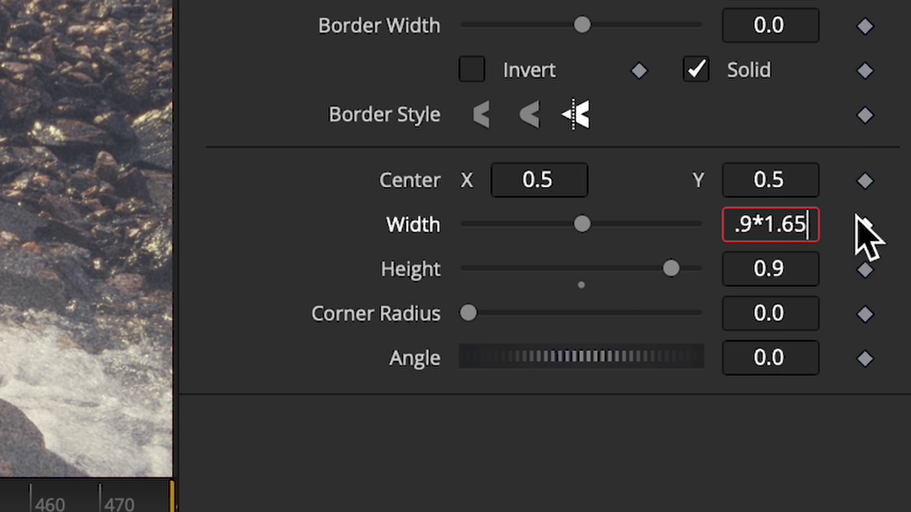
{"action": "type", "text": "/1.78"}
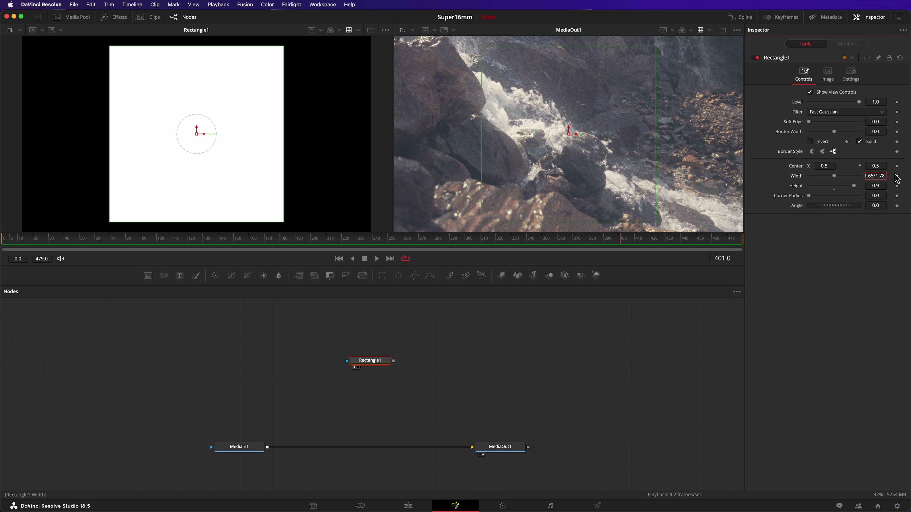
{"action": "key", "text": "Tab"}
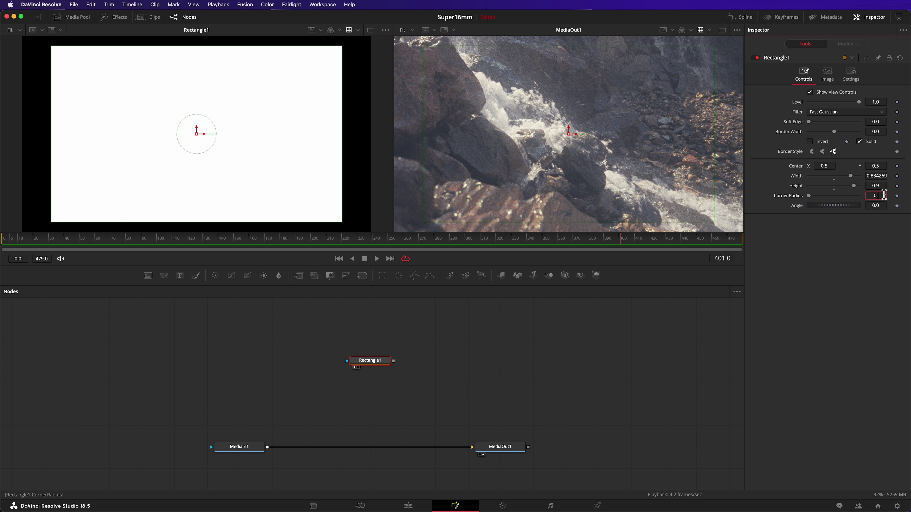
{"action": "key", "text": "Tab"}
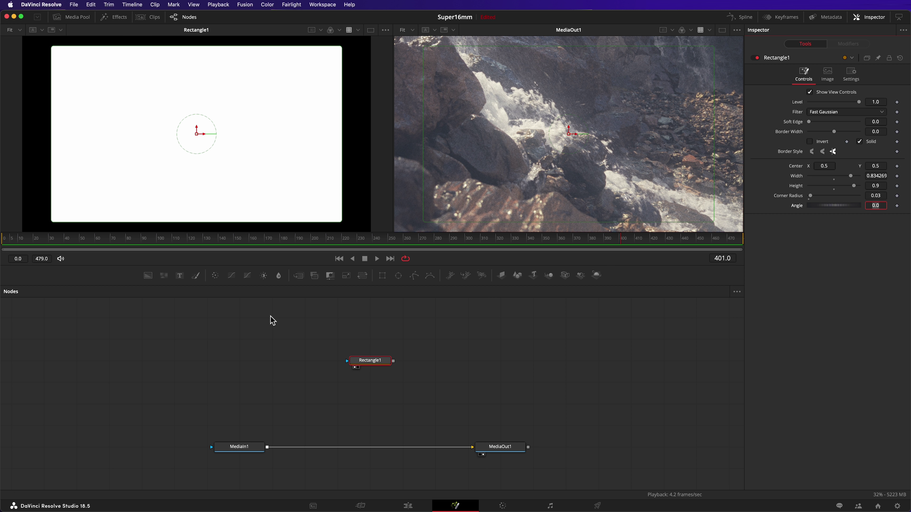
Step: Add a black Background1 masked by Rectangle1, view it, and invert the rectangle mask
{"action": "left_click", "coordinate": [145, 278]}
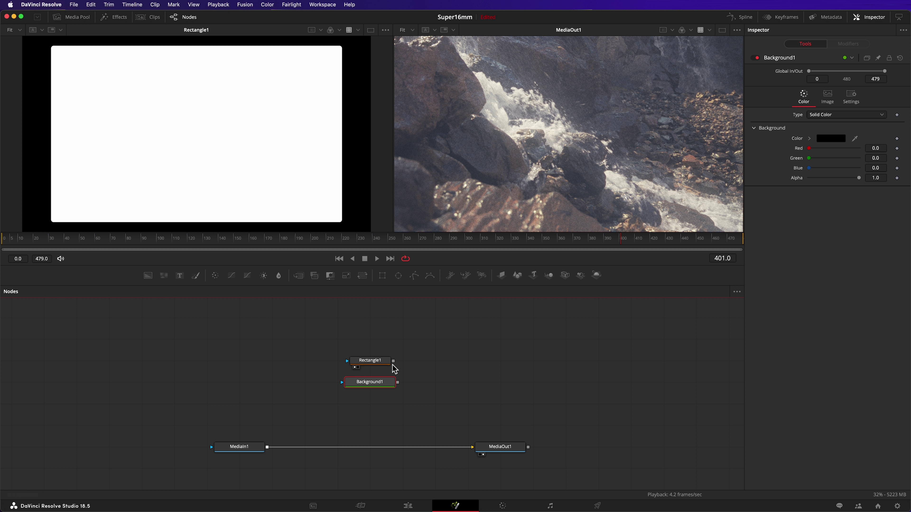
{"action": "left_click_drag", "start_coordinate": [391, 364], "coordinate": [343, 383]}
{"action": "key", "text": "1"}
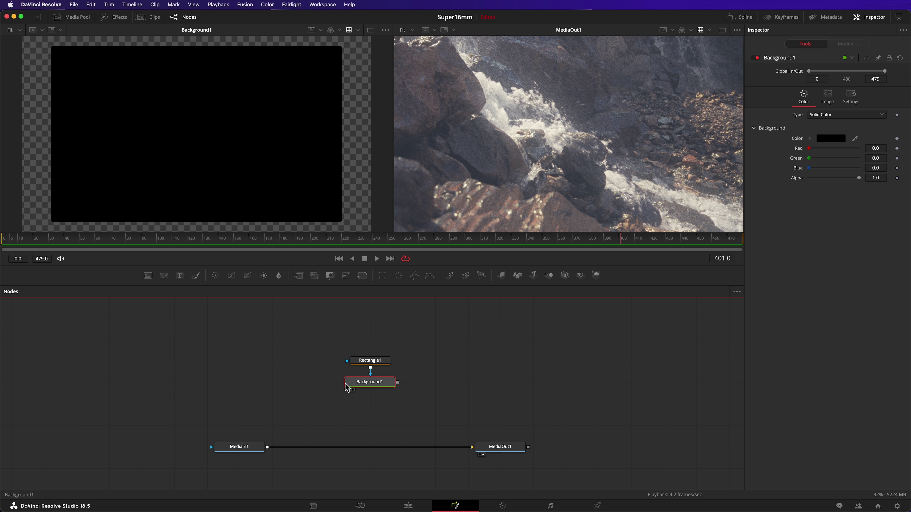
{"action": "left_click", "coordinate": [363, 361]}
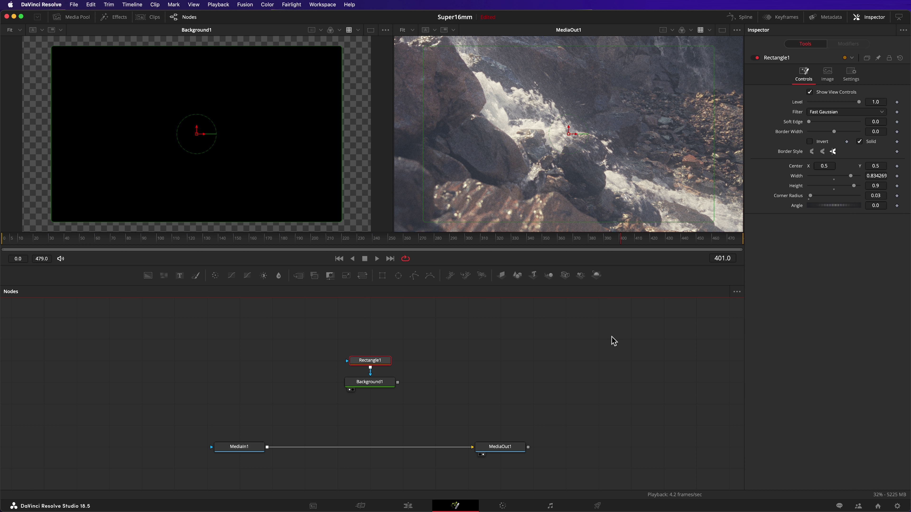
{"action": "left_click", "coordinate": [810, 142]}
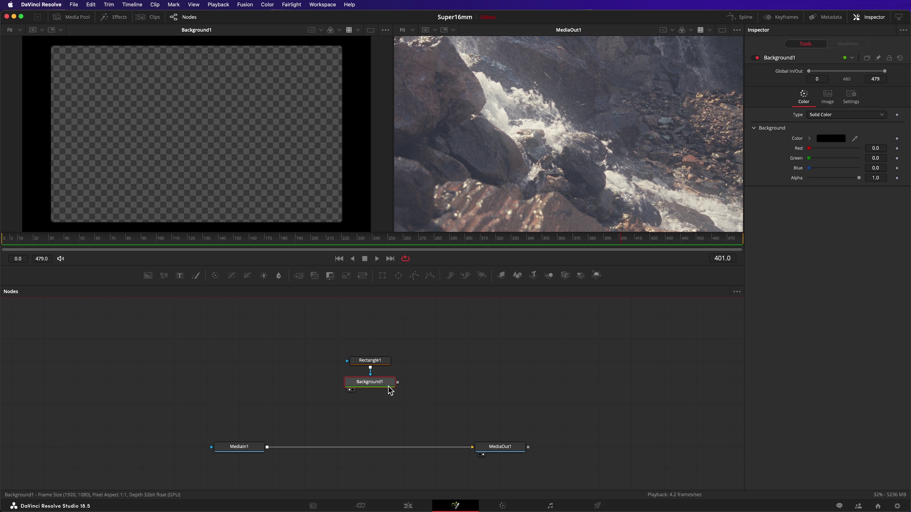
Step: Add a Displace node after Background1
{"action": "key", "text": "shift+space"}
{"action": "type", "text": "displace"}
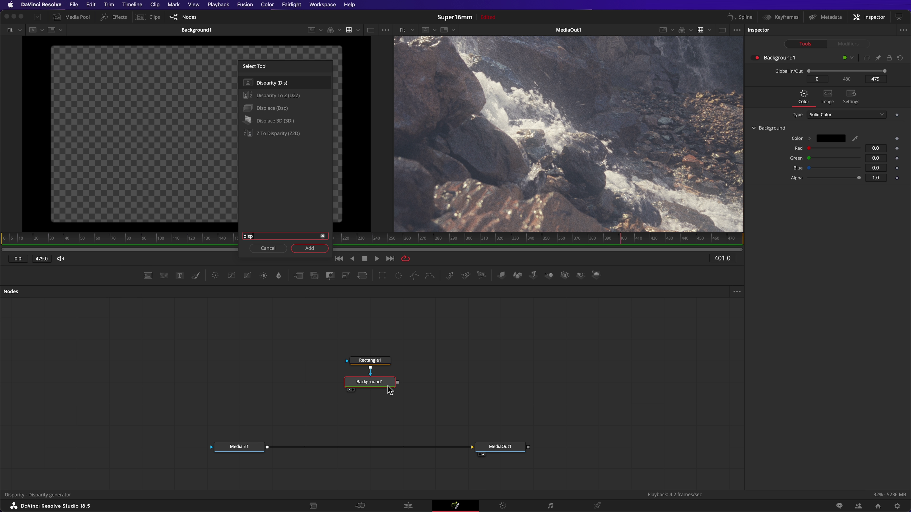
{"action": "key", "text": "Return"}
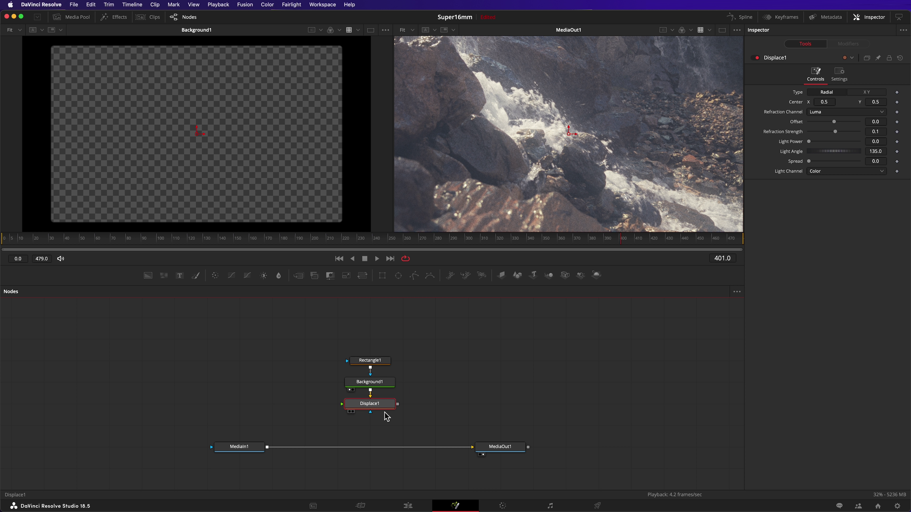
Step: Add a FastNoise node feeding Displace1's foreground, and show Displace1 in the second viewer
{"action": "left_click", "coordinate": [320, 417]}
{"action": "key", "text": "shift+space"}
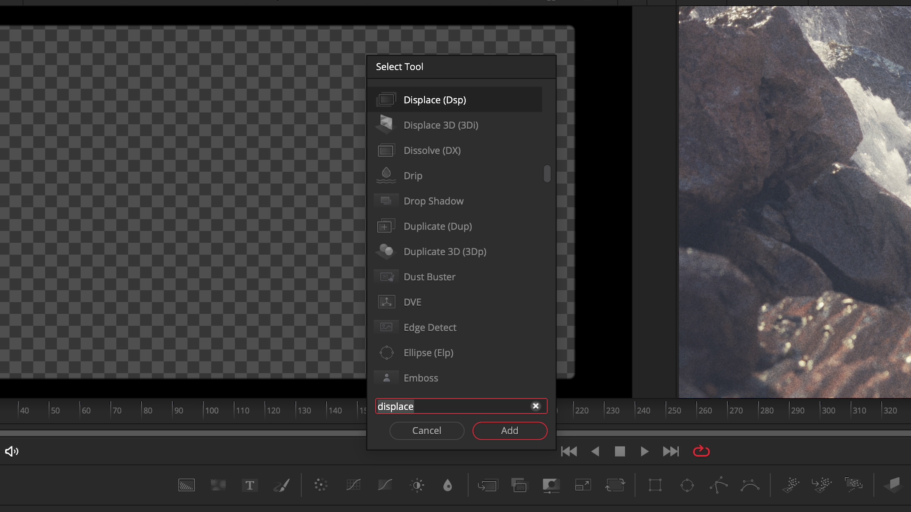
{"action": "type", "text": "fast"}
{"action": "key", "text": "Return"}
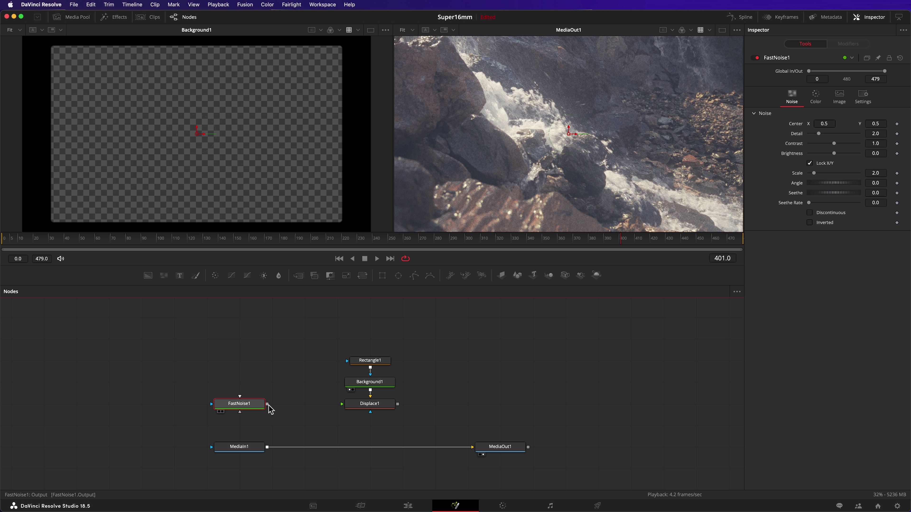
{"action": "left_click_drag", "start_coordinate": [269, 408], "coordinate": [343, 409]}
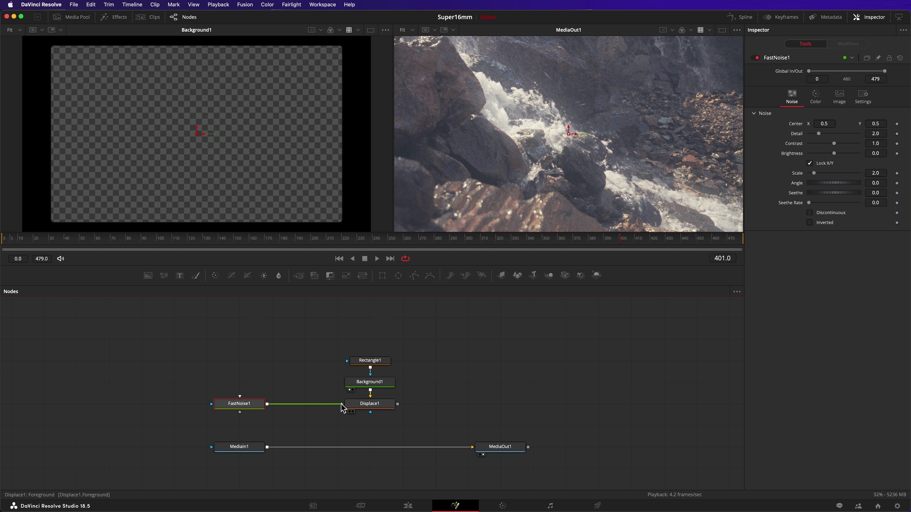
{"action": "left_click", "coordinate": [344, 408]}
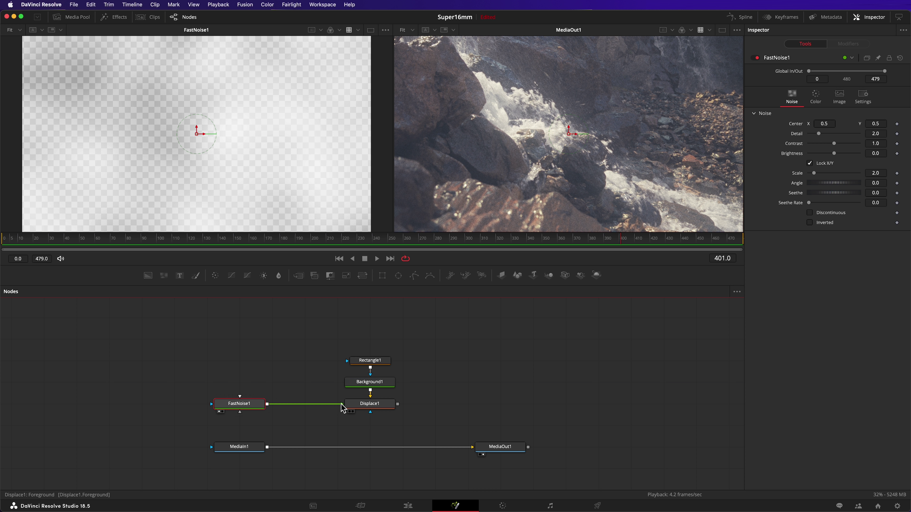
{"action": "key", "text": "2"}
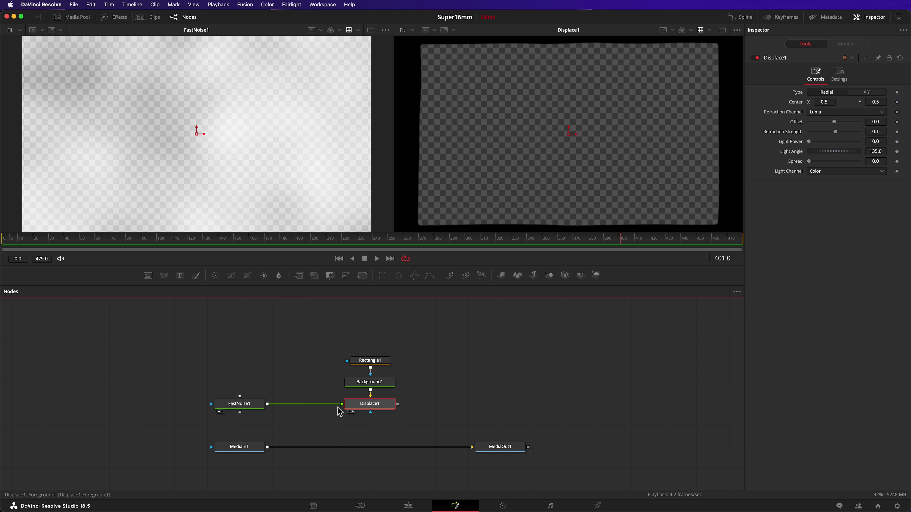
Step: Set FastNoise1's Scale to 20
{"action": "left_click", "coordinate": [241, 403]}
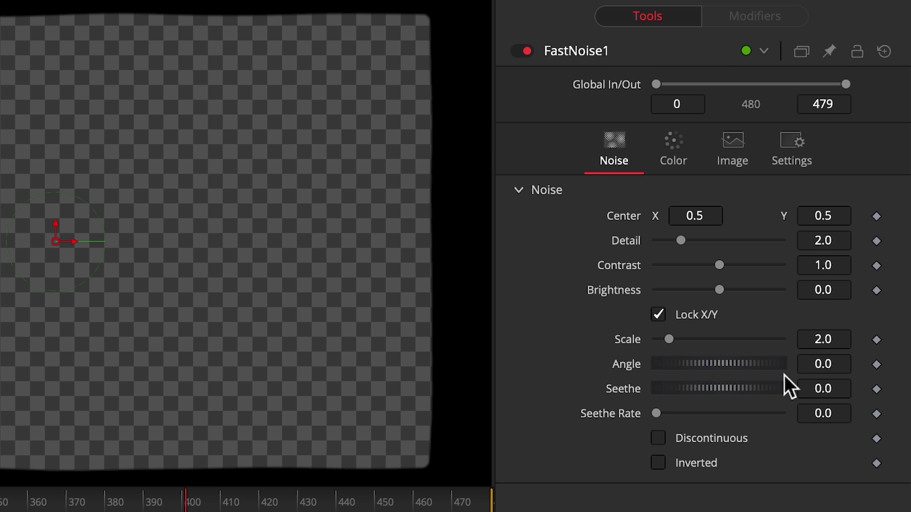
{"action": "left_click", "coordinate": [867, 173]}
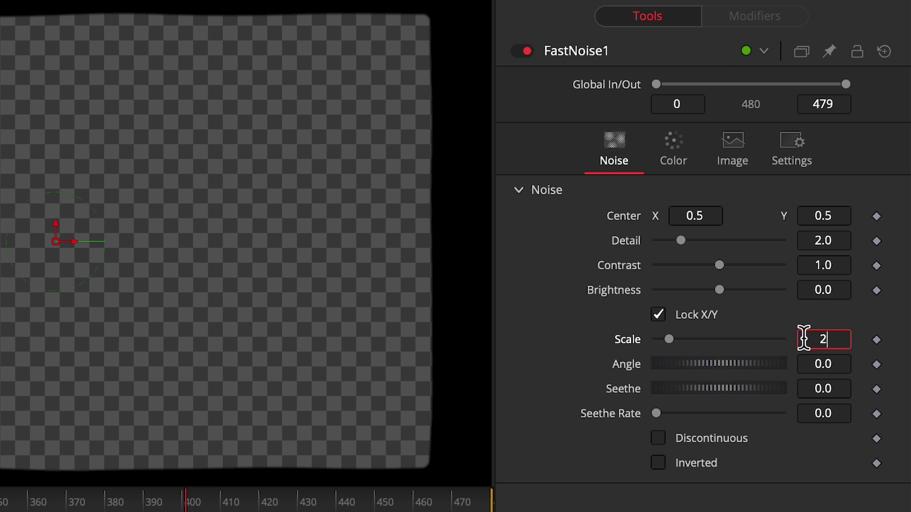
{"action": "type", "text": "20"}
{"action": "key", "text": "Tab"}
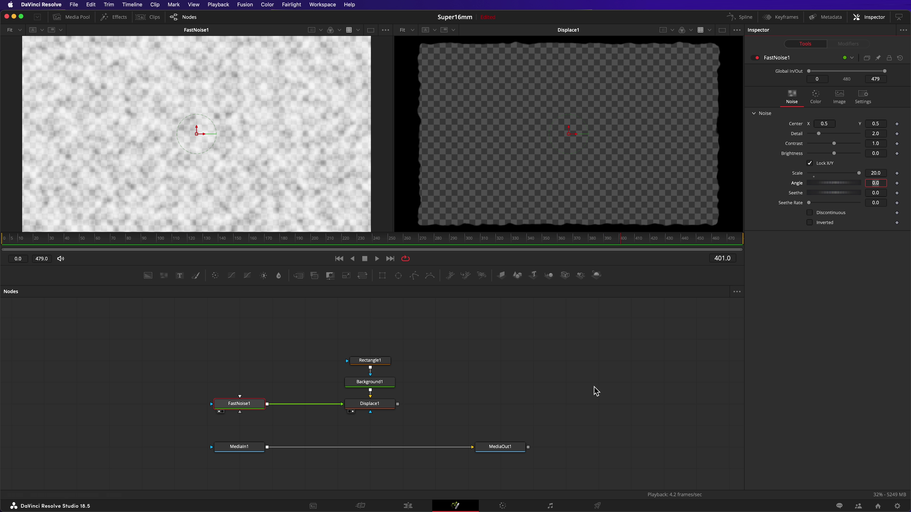
Step: Set Displace1's Refraction Strength to 0.02
{"action": "left_click", "coordinate": [391, 409]}
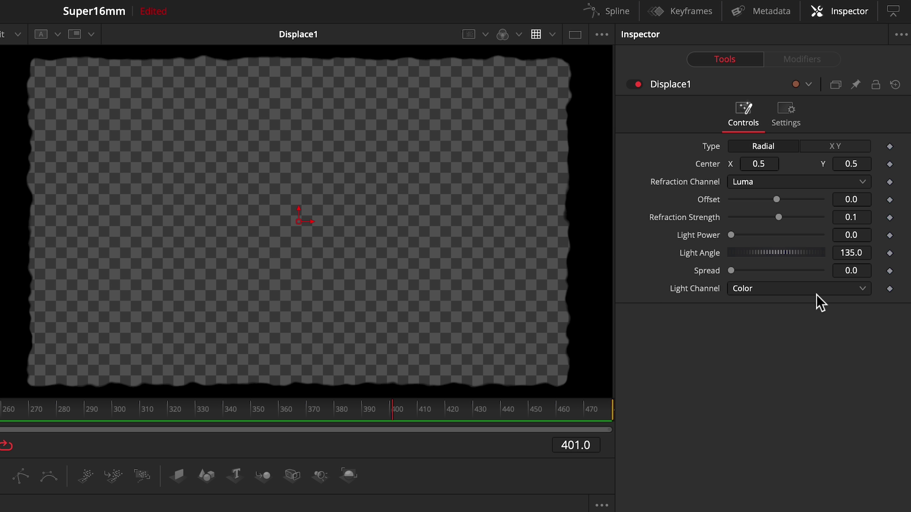
{"action": "left_click", "coordinate": [876, 131]}
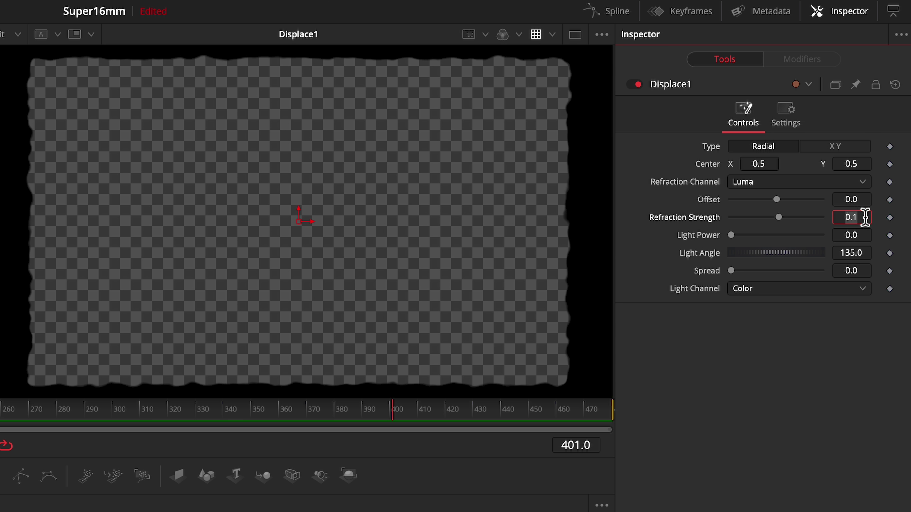
{"action": "type", "text": "0.02"}
{"action": "key", "text": "Tab"}
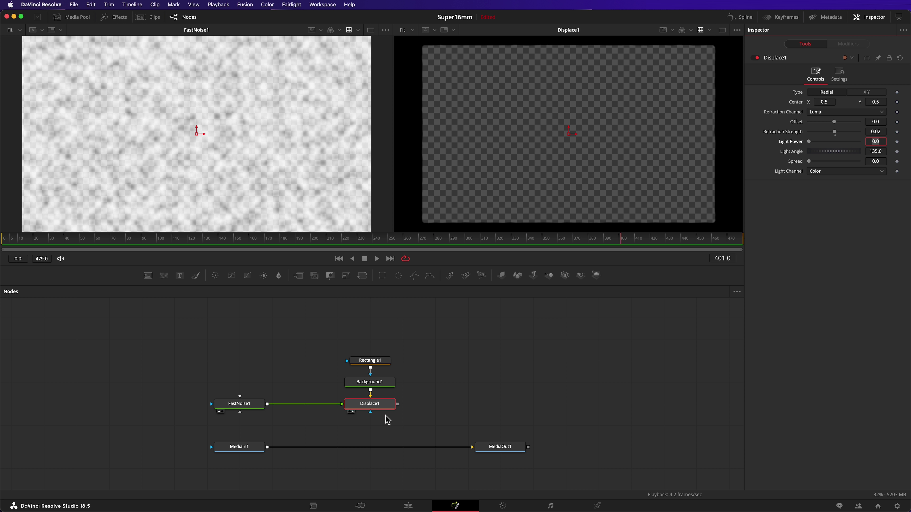
Step: Drop Displace1 onto the MediaIn1–MediaOut1 link to create Merge1, and view MediaOut1 in viewer 2
{"action": "left_click_drag", "start_coordinate": [398, 405], "coordinate": [270, 451]}
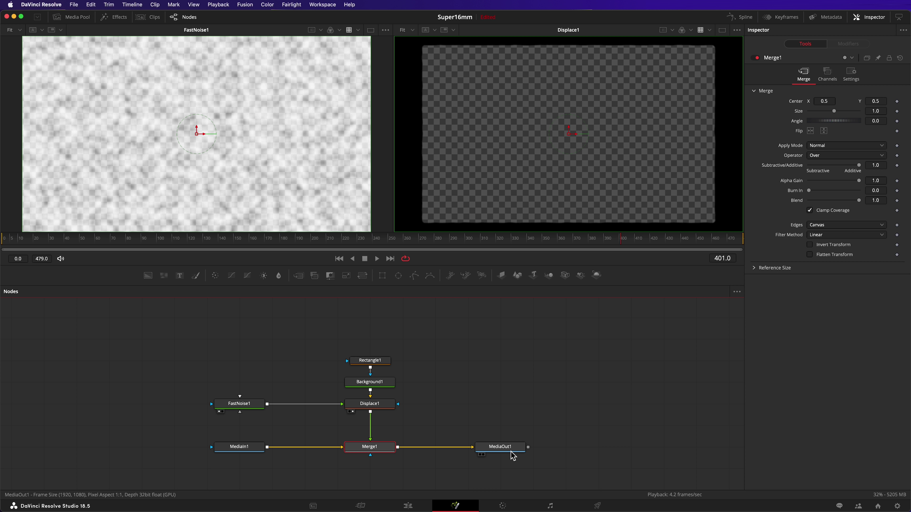
{"action": "left_click", "coordinate": [523, 450]}
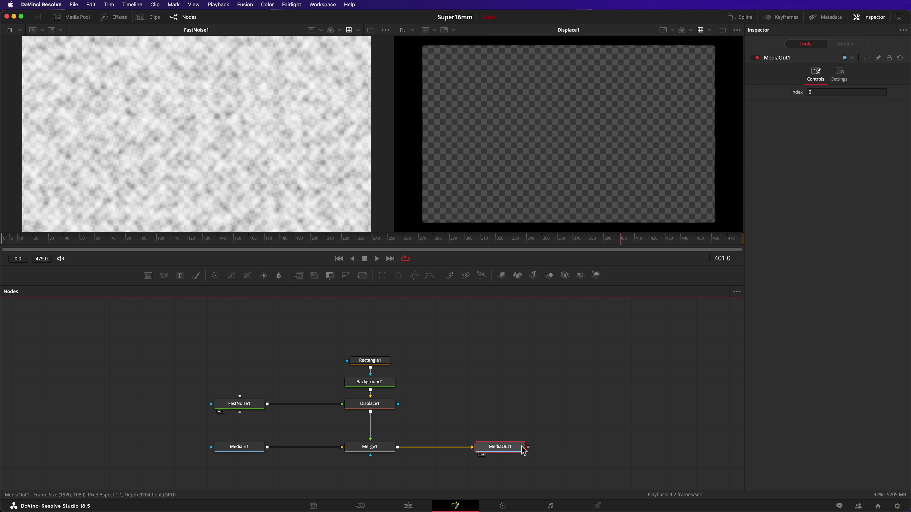
{"action": "key", "text": "2"}
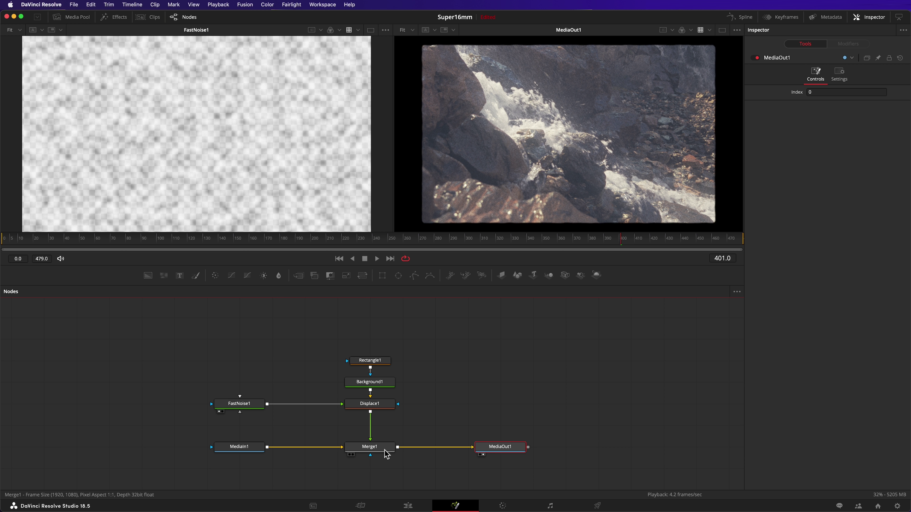
Step: Add a Halation node after Merge1
{"action": "left_click", "coordinate": [369, 447]}
{"action": "key", "text": "shift+space"}
{"action": "type", "text": "fast"}
{"action": "key", "text": "BackSpace"}
{"action": "key", "text": "BackSpace"}
{"action": "key", "text": "BackSpace"}
{"action": "key", "text": "BackSpace"}
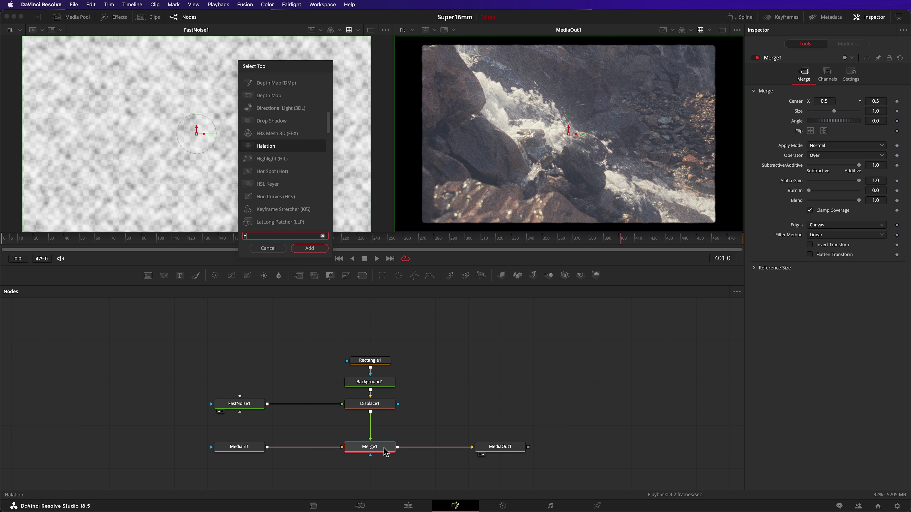
{"action": "type", "text": "halati"}
{"action": "key", "text": "Return"}
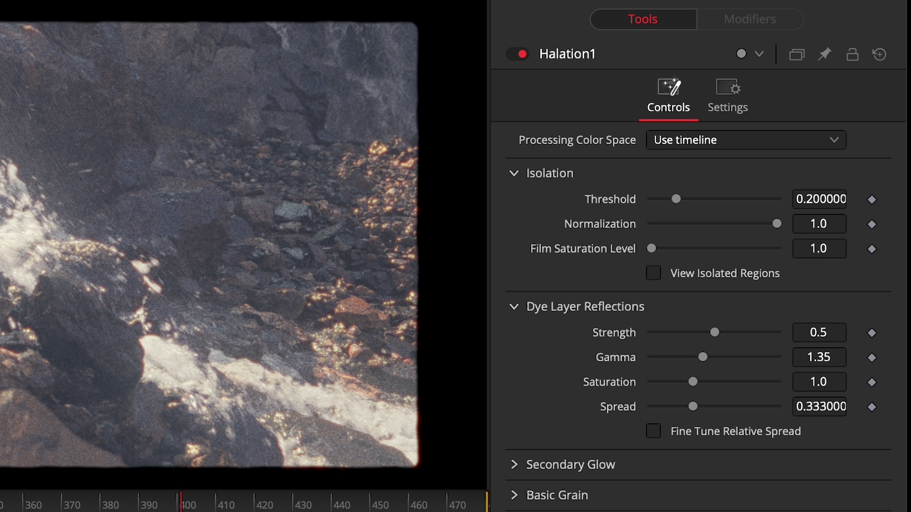
Step: Set Halation1's Threshold 0.1, Strength 1.0, Spread 0.4, and fine-tuned red relative spread 2.0
{"action": "left_click", "coordinate": [830, 198]}
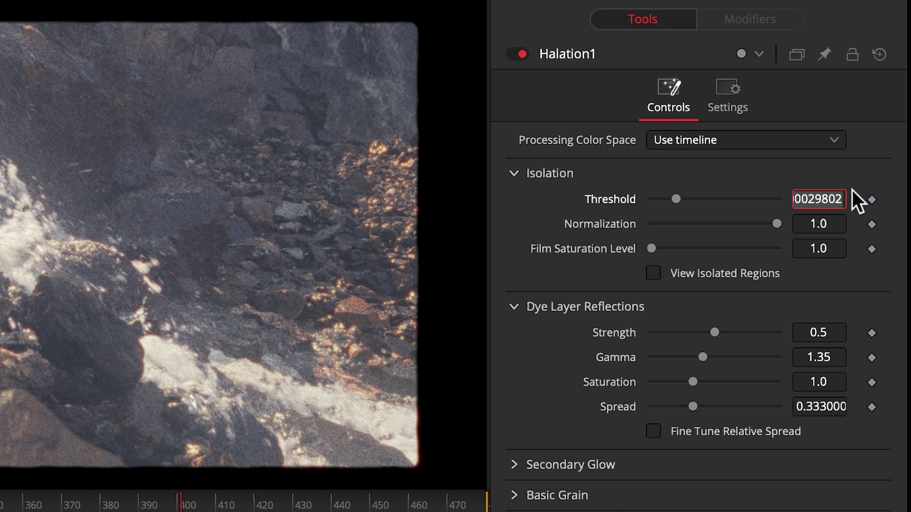
{"action": "type", "text": "0.1"}
{"action": "key", "text": "Tab"}
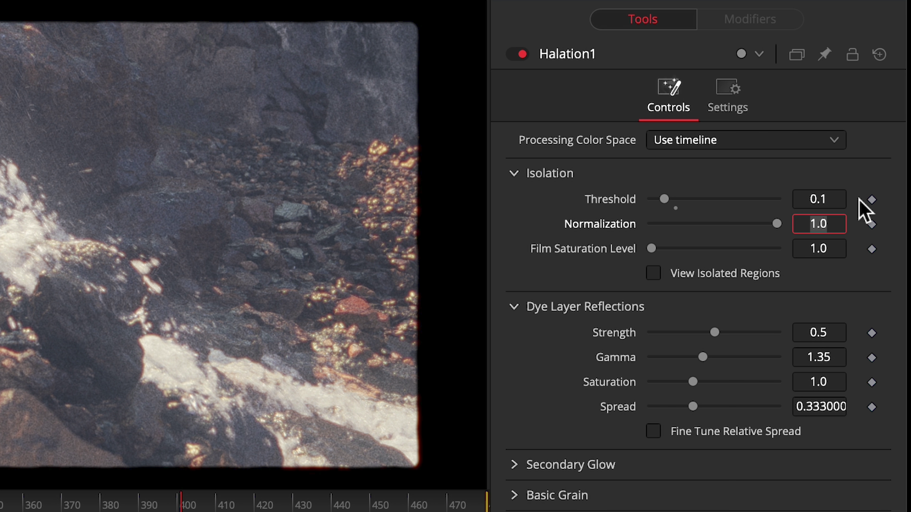
{"action": "left_click", "coordinate": [835, 334]}
{"action": "type", "text": "1."}
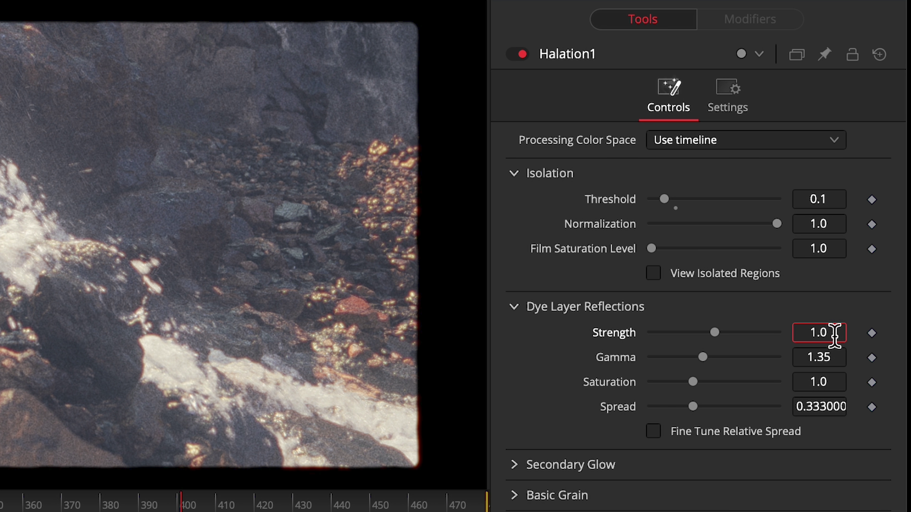
{"action": "type", "text": "0"}
{"action": "left_click", "coordinate": [838, 356]}
{"action": "left_click", "coordinate": [838, 405]}
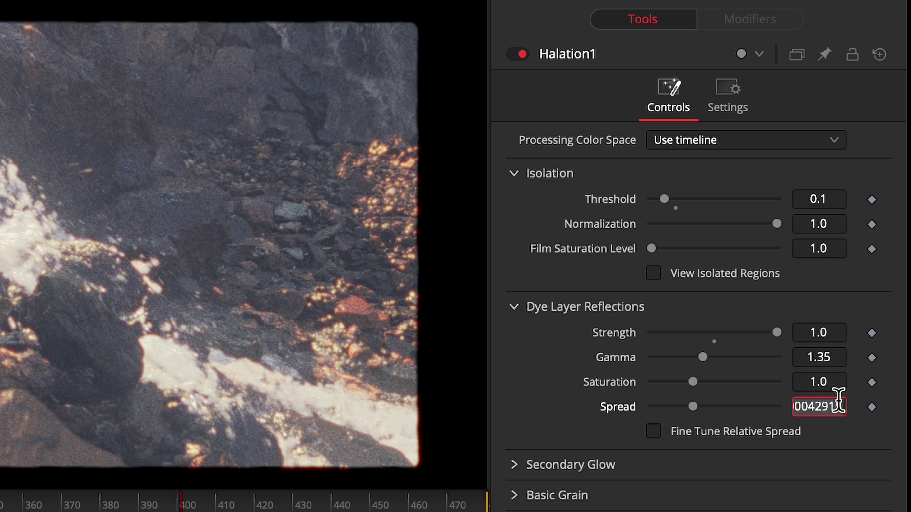
{"action": "type", "text": "0.4"}
{"action": "key", "text": "Return"}
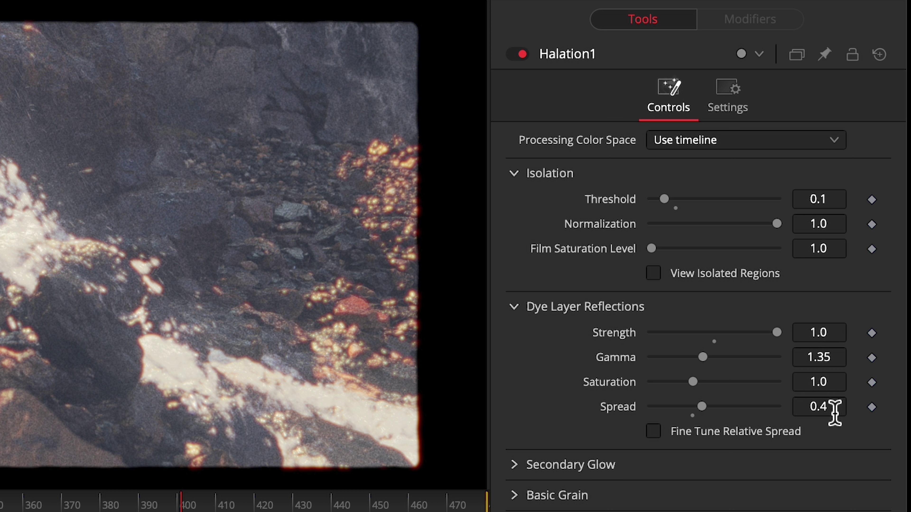
{"action": "left_click", "coordinate": [654, 432]}
{"action": "left_click_drag", "start_coordinate": [752, 455], "coordinate": [820, 457]}
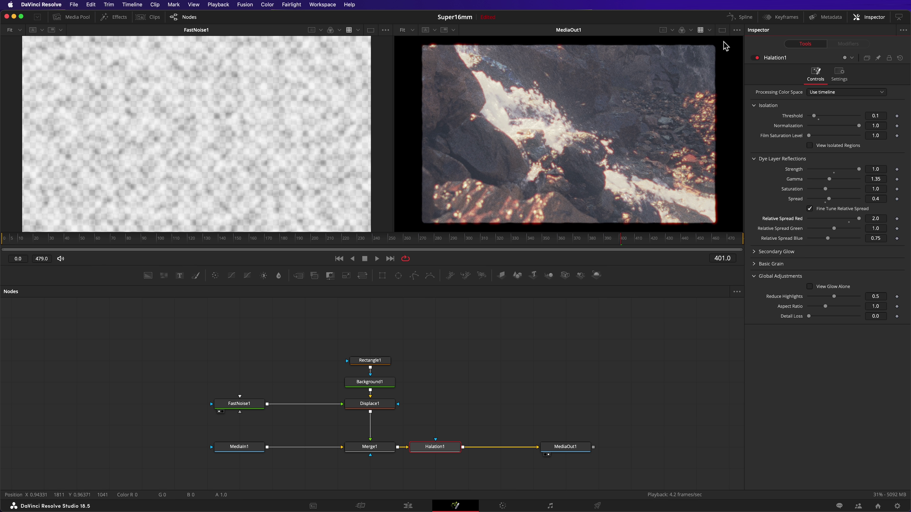
Step: Switch to a single viewer, jump to frame 172 and scrub the footage to review the masked halation
{"action": "left_click", "coordinate": [722, 30]}
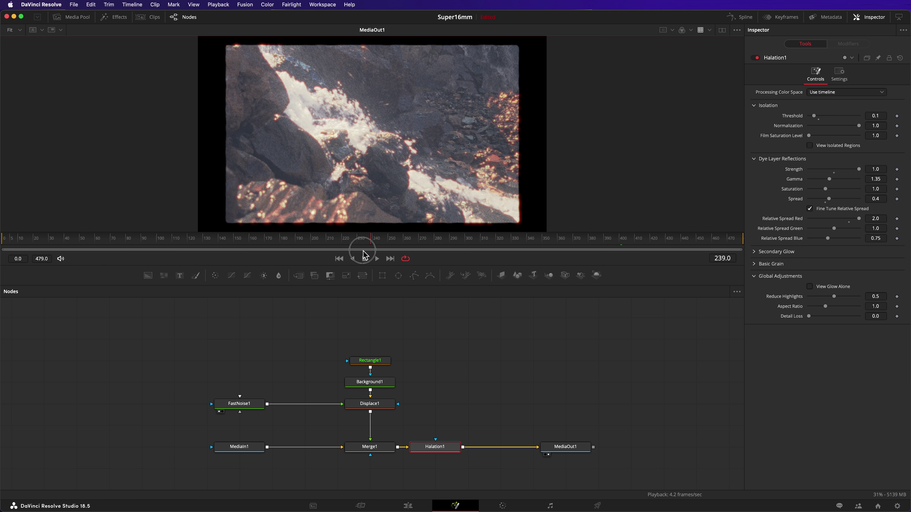
{"action": "left_click", "coordinate": [268, 242]}
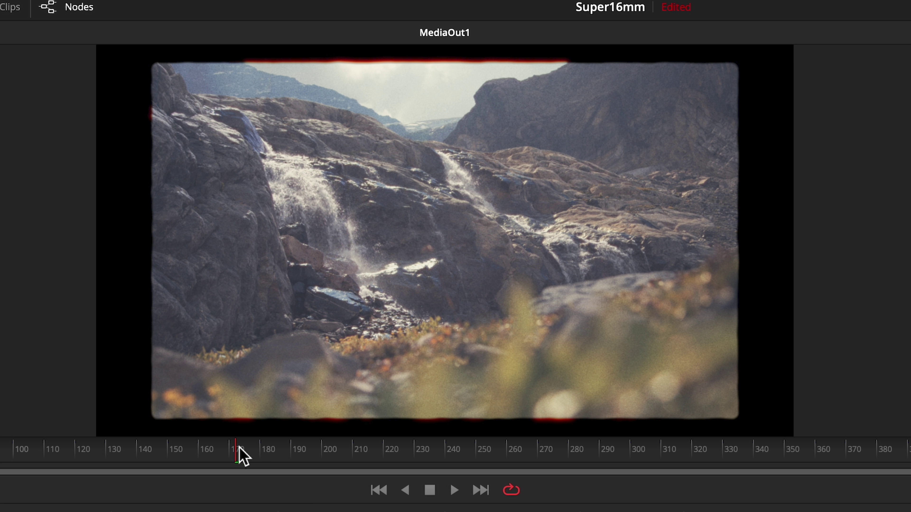
{"action": "left_click_drag", "start_coordinate": [239, 448], "coordinate": [768, 449]}
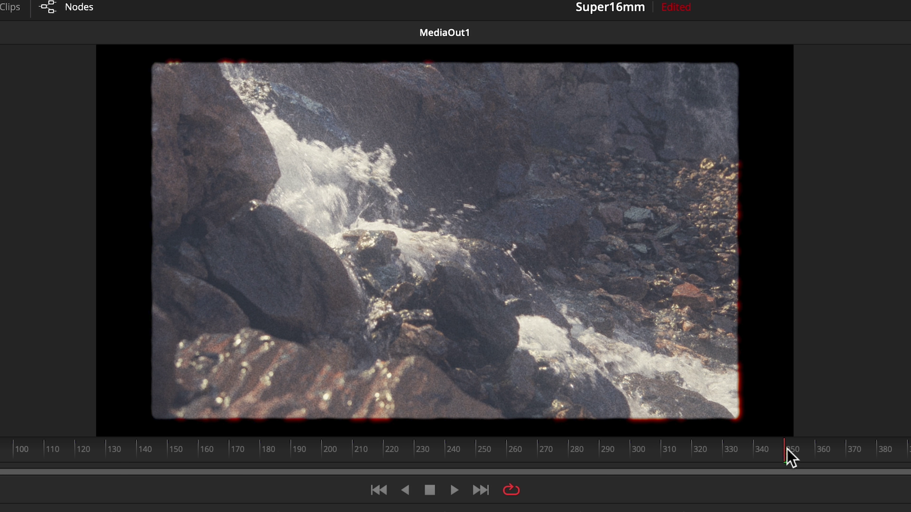